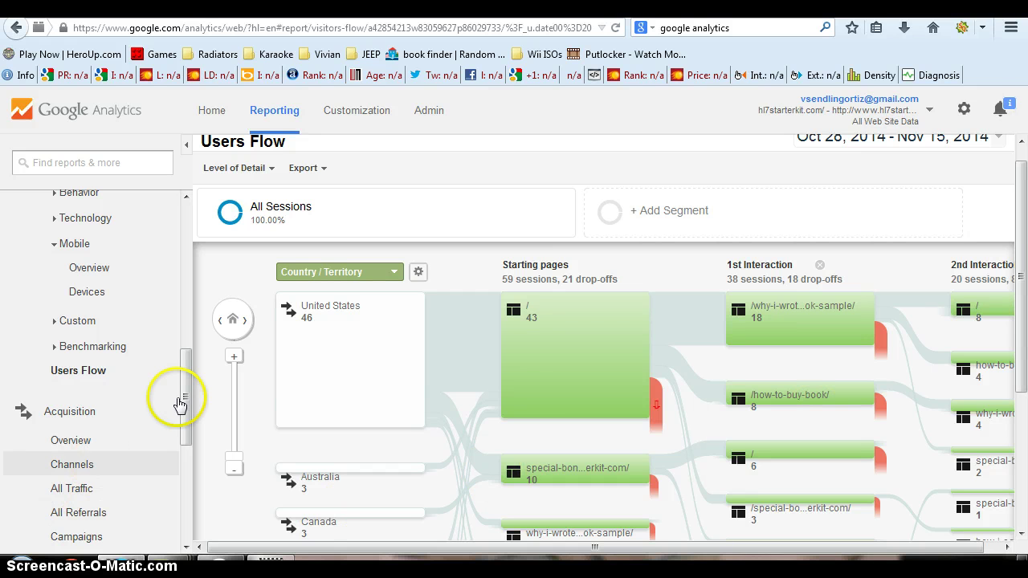
# - Open the Users Flow report from the Audience section
pyautogui.moveTo(184, 395); pyautogui.dragTo(190, 224)
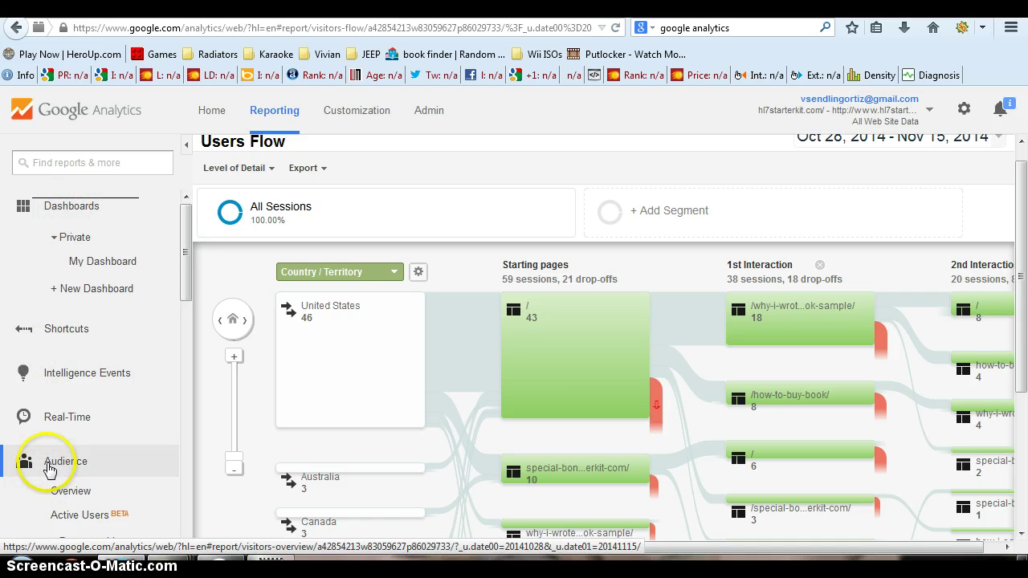
pyautogui.scroll(-2, 48, 466)
pyautogui.scroll(-8, 73, 462)
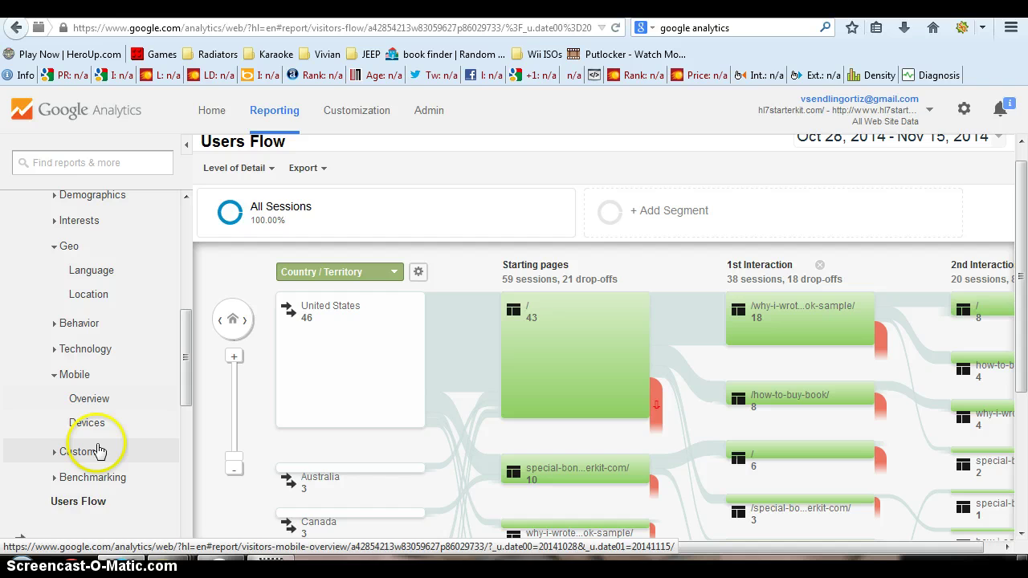
pyautogui.click(84, 505)
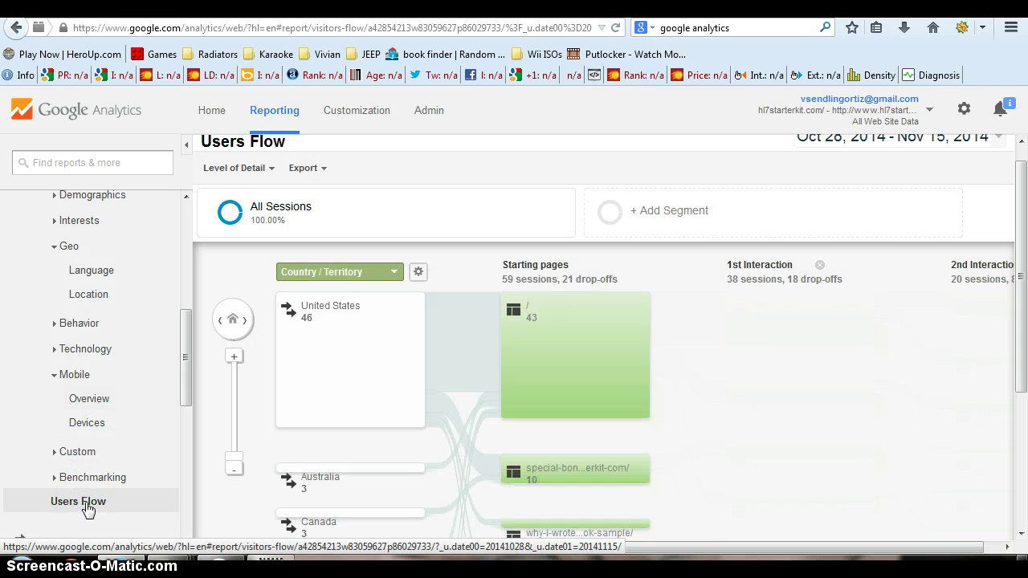
pyautogui.moveTo(1022, 265); pyautogui.dragTo(1024, 336)
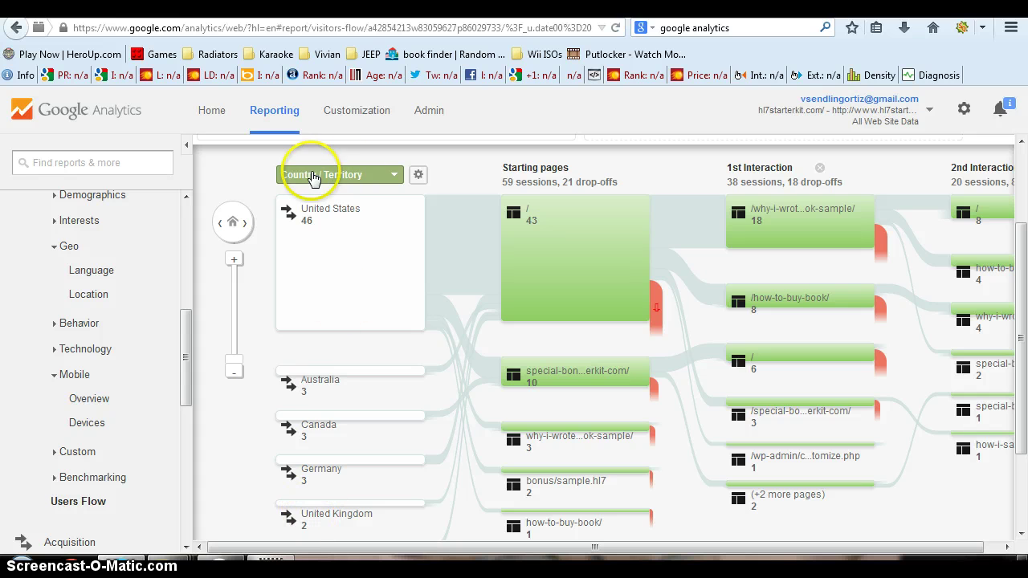
# - Highlight the traffic through the United States in the flow and examine its path through the interactions
pyautogui.click(354, 218)
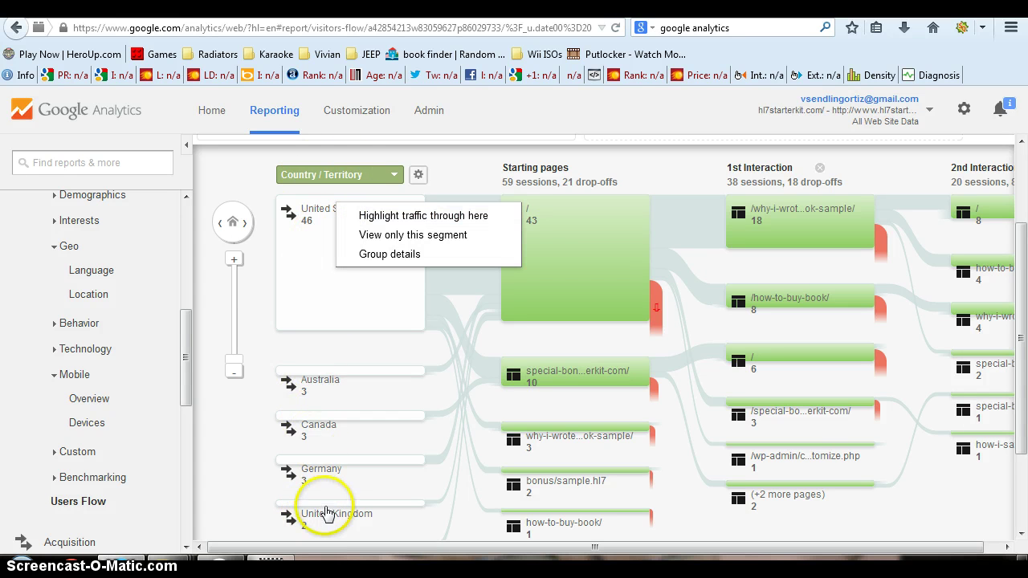
pyautogui.click(386, 225)
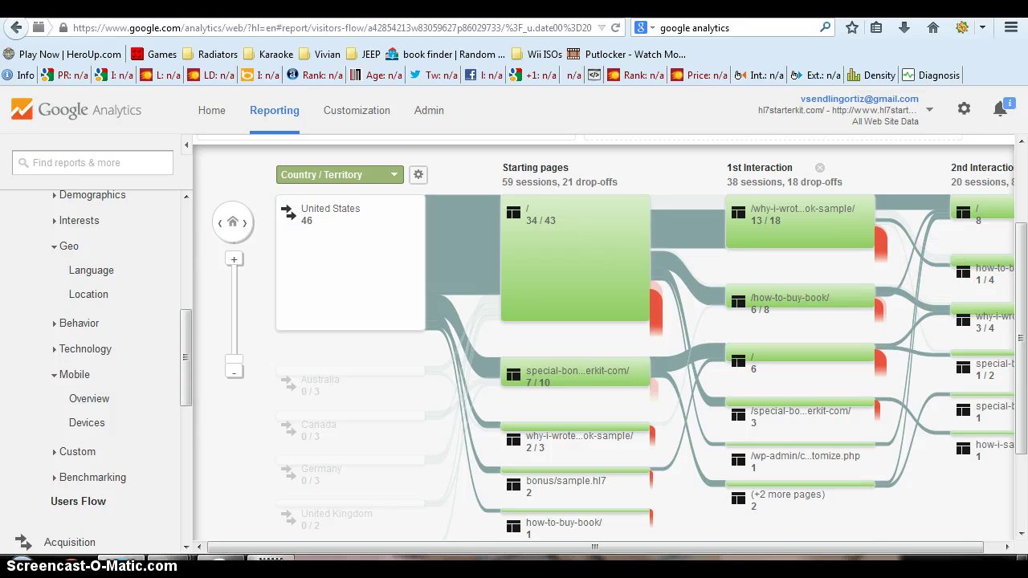
pyautogui.moveTo(954, 549); pyautogui.dragTo(841, 553)
pyautogui.moveTo(814, 358)
# - Highlight the traffic through Australia and inspect the starting pages and first interactions on its path
pyautogui.moveTo(1010, 448); pyautogui.dragTo(1012, 401)
pyautogui.click(319, 455)
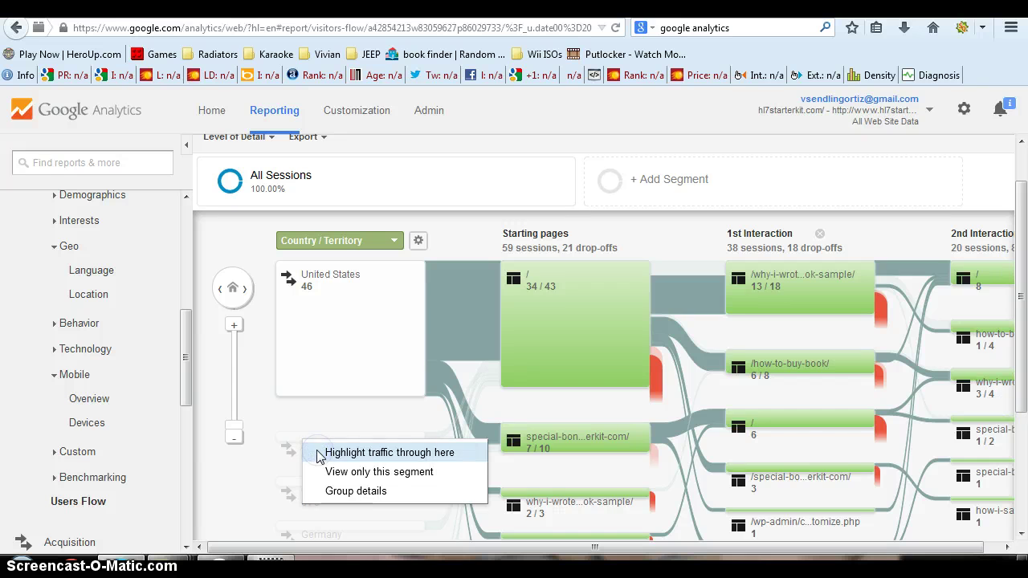
pyautogui.click(319, 455)
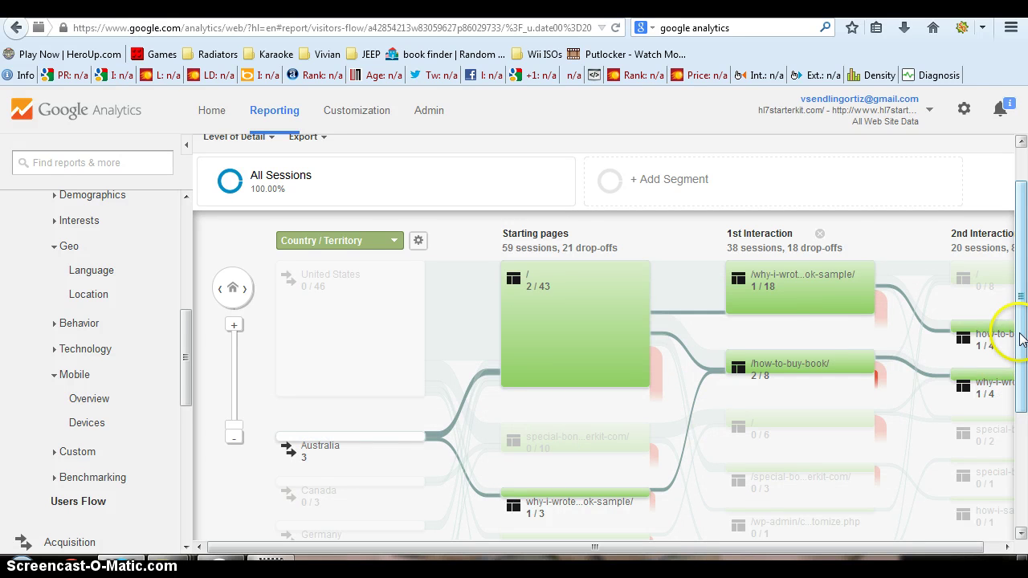
pyautogui.moveTo(1015, 329); pyautogui.dragTo(1017, 376)
pyautogui.click(481, 404)
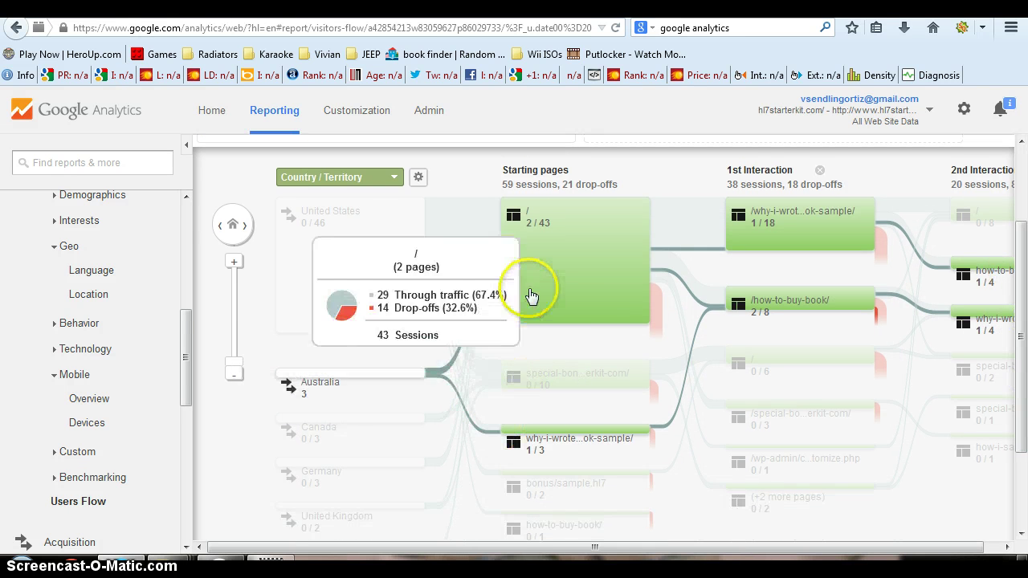
pyautogui.moveTo(614, 434)
pyautogui.moveTo(620, 319)
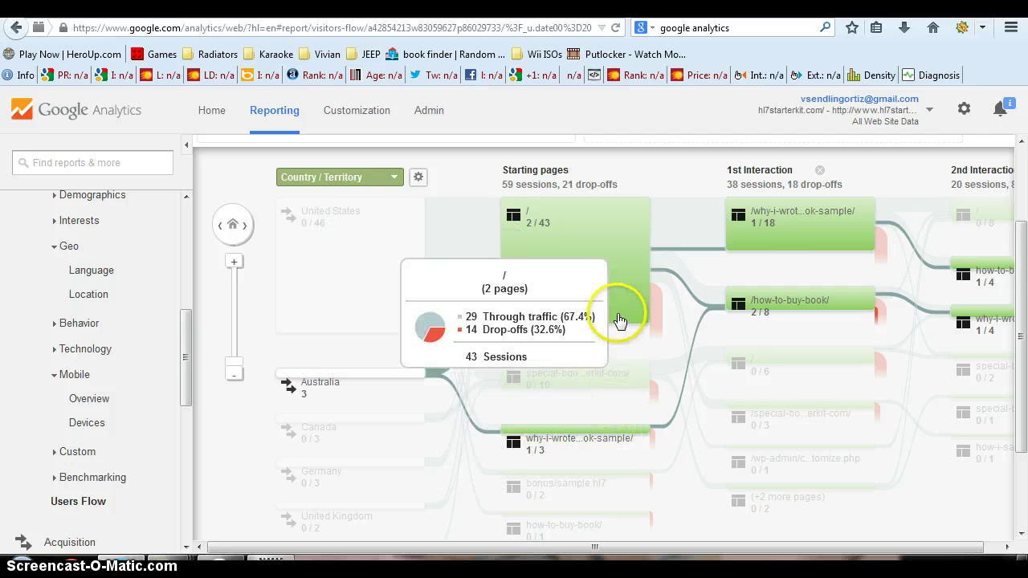
pyautogui.moveTo(539, 432)
pyautogui.moveTo(801, 255)
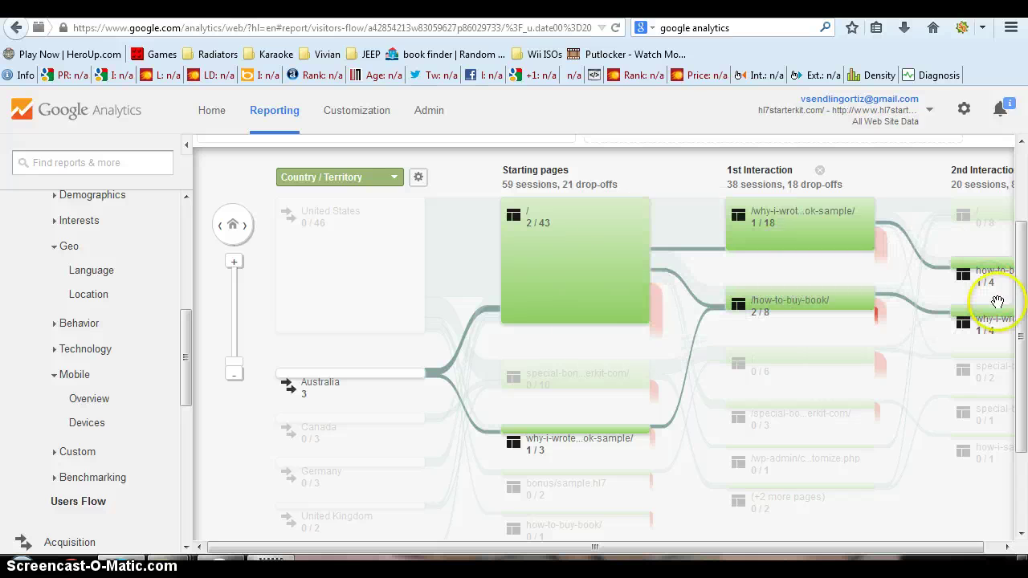
# - Highlight the traffic through Canada, followed by the traffic through Germany
pyautogui.click(293, 445)
pyautogui.click(328, 447)
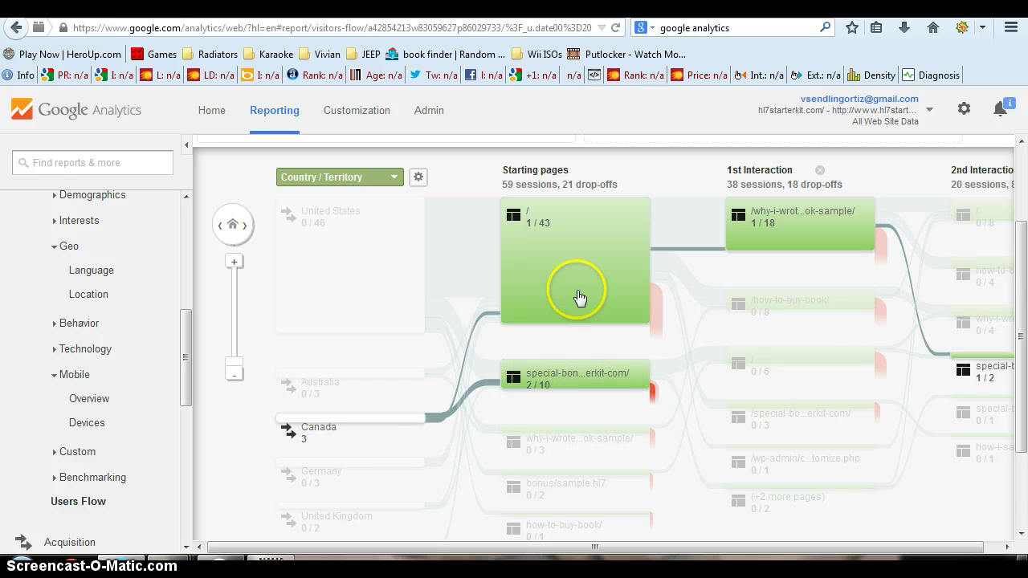
pyautogui.click(318, 475)
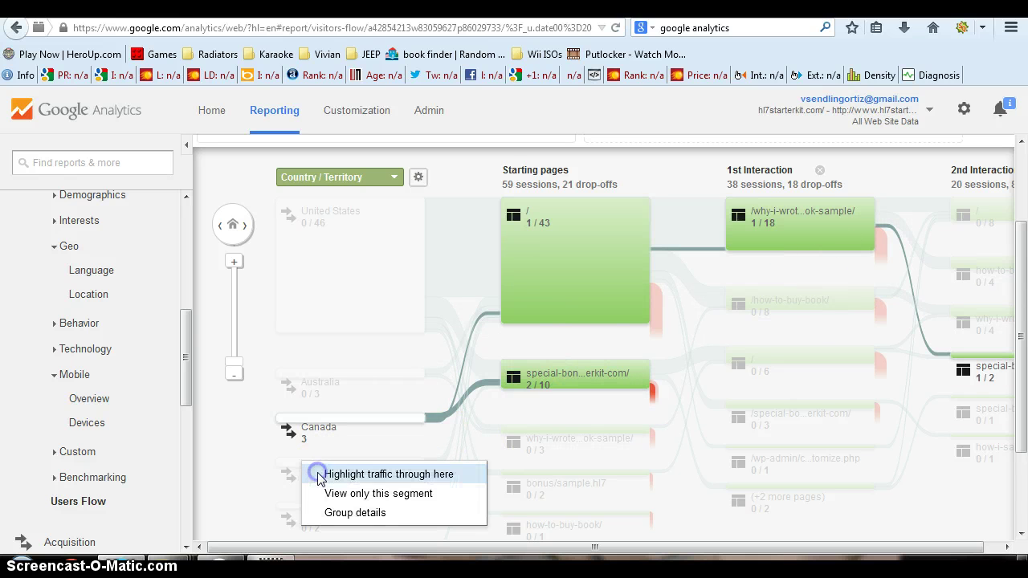
pyautogui.click(322, 475)
# - Highlight the traffic through the United Kingdom, and return the highlight to the United States
pyautogui.scroll(-2, 326, 480)
pyautogui.click(328, 454)
pyautogui.click(351, 453)
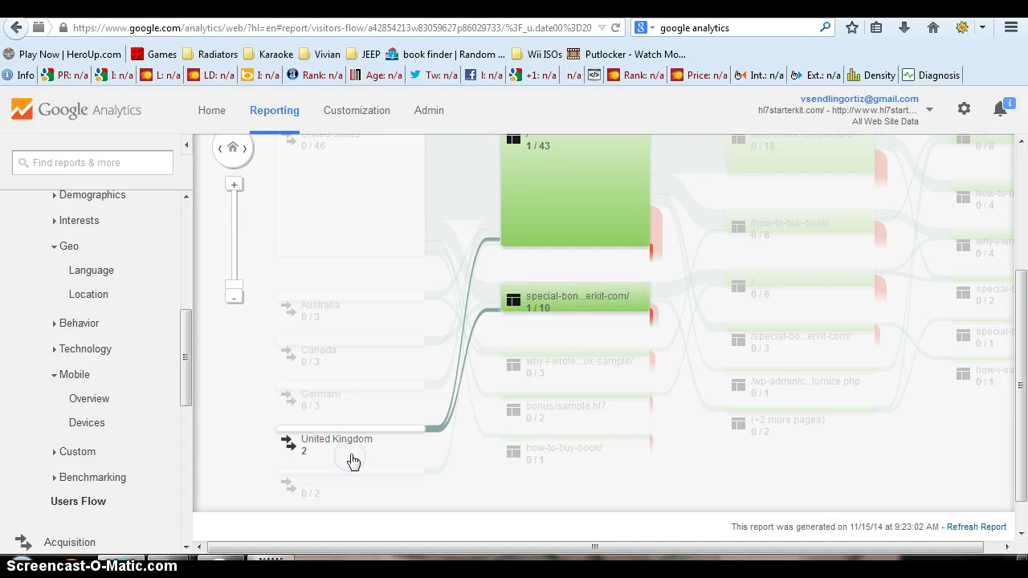
pyautogui.scroll(2, 353, 450)
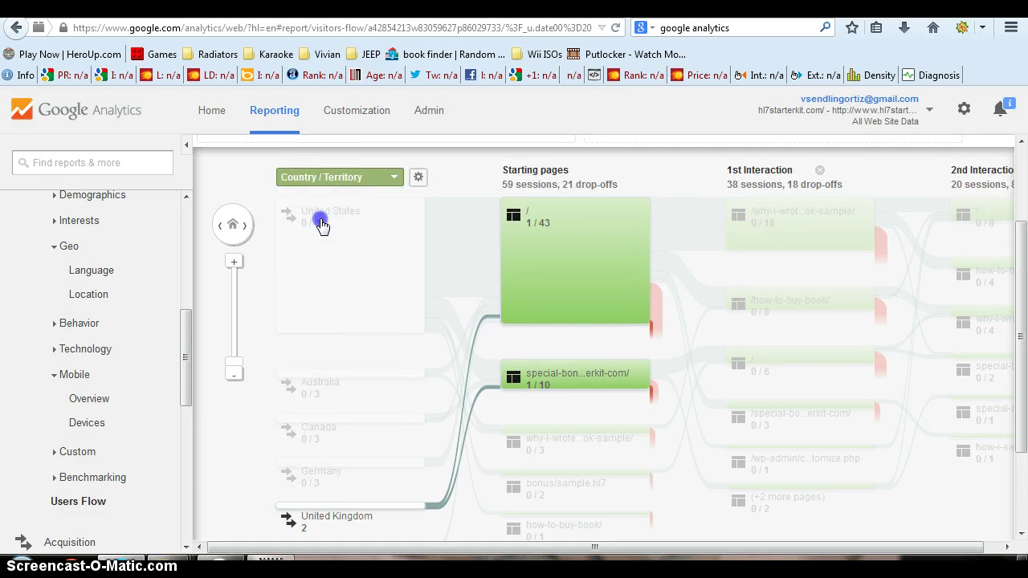
pyautogui.click(321, 222)
pyautogui.click(322, 223)
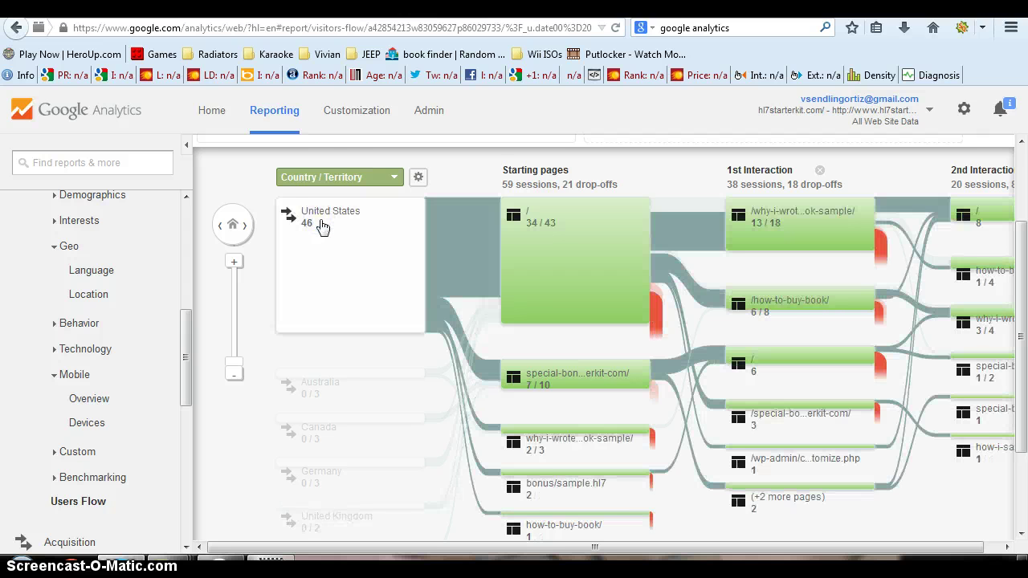
# - Change the flow's dimension from Country / Territory to Browser, found among the Users dimensions
pyautogui.click(331, 178)
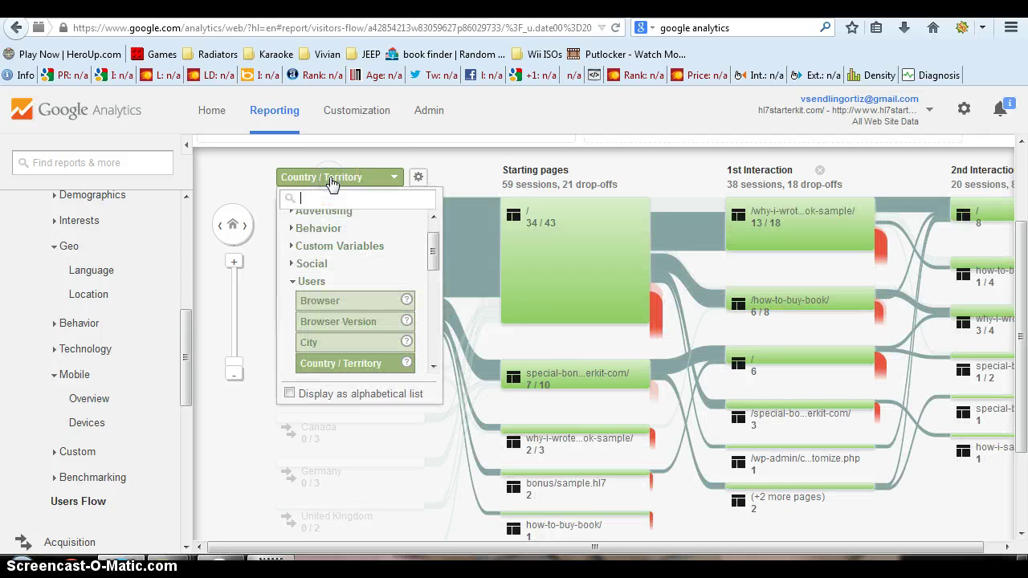
pyautogui.click(432, 239)
pyautogui.moveTo(434, 255); pyautogui.dragTo(433, 243)
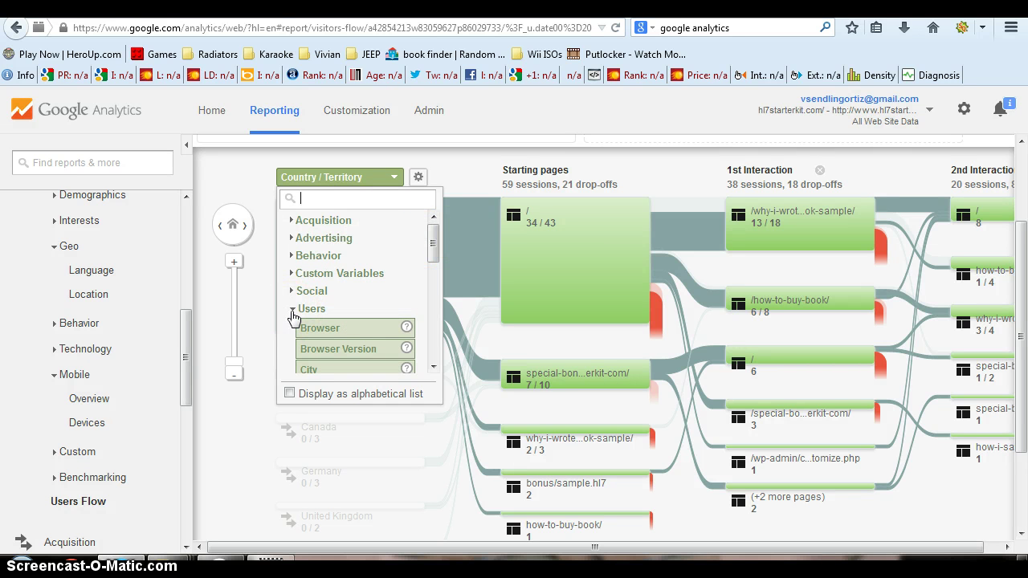
pyautogui.moveTo(434, 246); pyautogui.dragTo(432, 268)
pyautogui.click(338, 259)
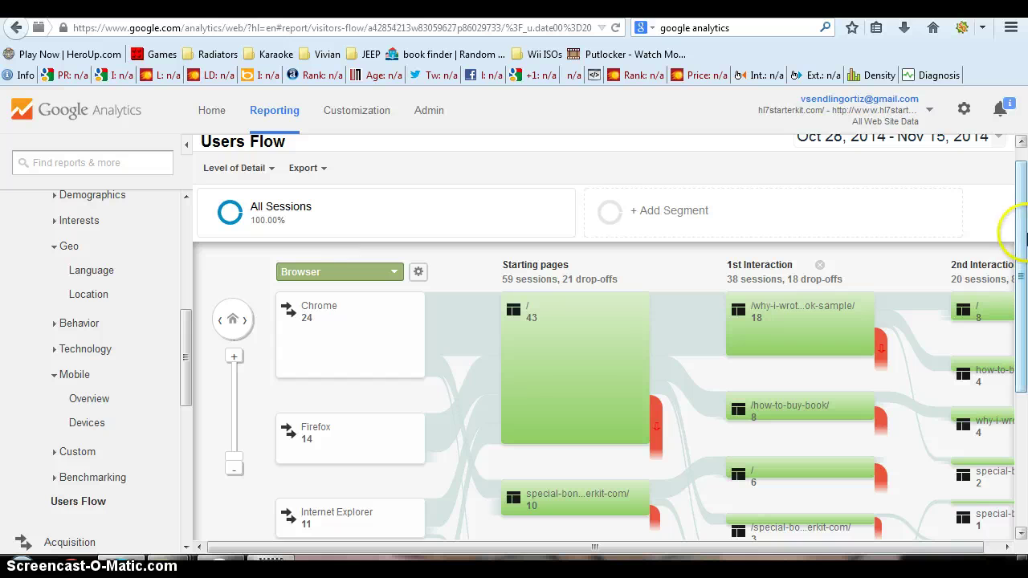
# - Highlight the traffic through Chrome in the browser flow
pyautogui.moveTo(1015, 259); pyautogui.dragTo(1023, 321)
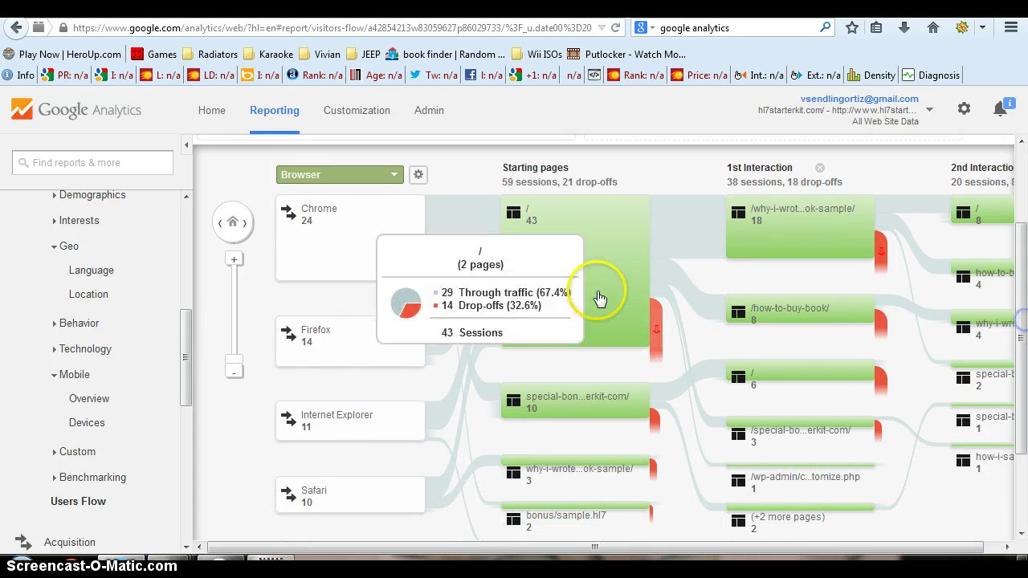
pyautogui.click(374, 233)
pyautogui.click(382, 232)
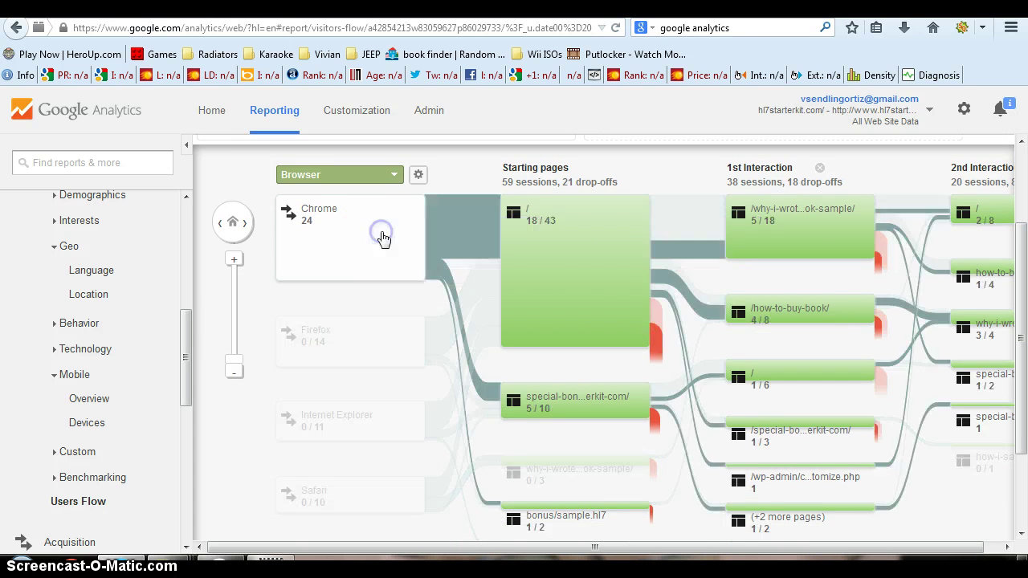
# - Change the flow's dimension to Operating System and look over the operating systems' paths
pyautogui.click(376, 347)
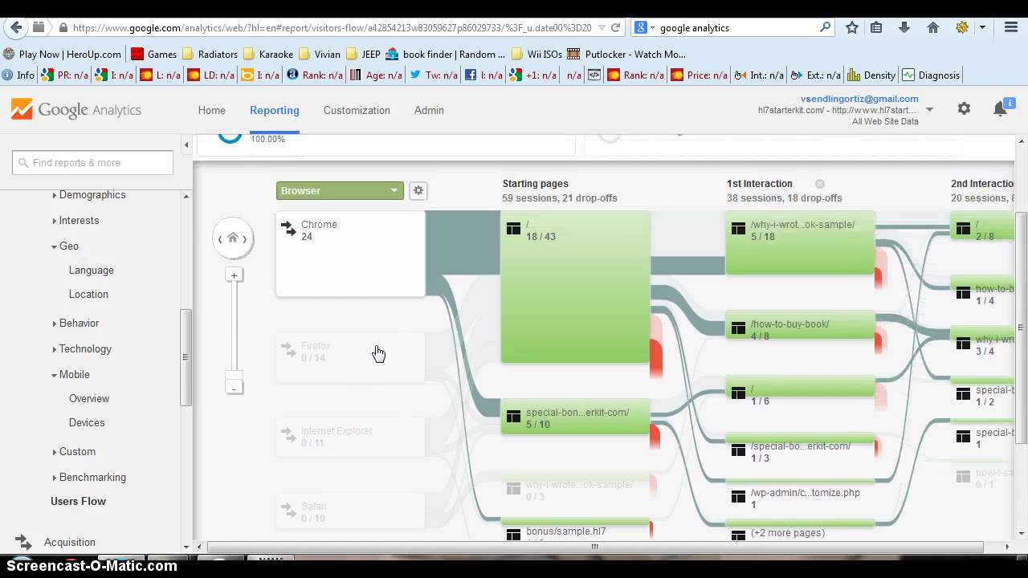
pyautogui.click(378, 256)
pyautogui.click(372, 402)
pyautogui.moveTo(436, 334); pyautogui.dragTo(431, 383)
pyautogui.click(351, 390)
pyautogui.moveTo(1021, 345); pyautogui.dragTo(1024, 410)
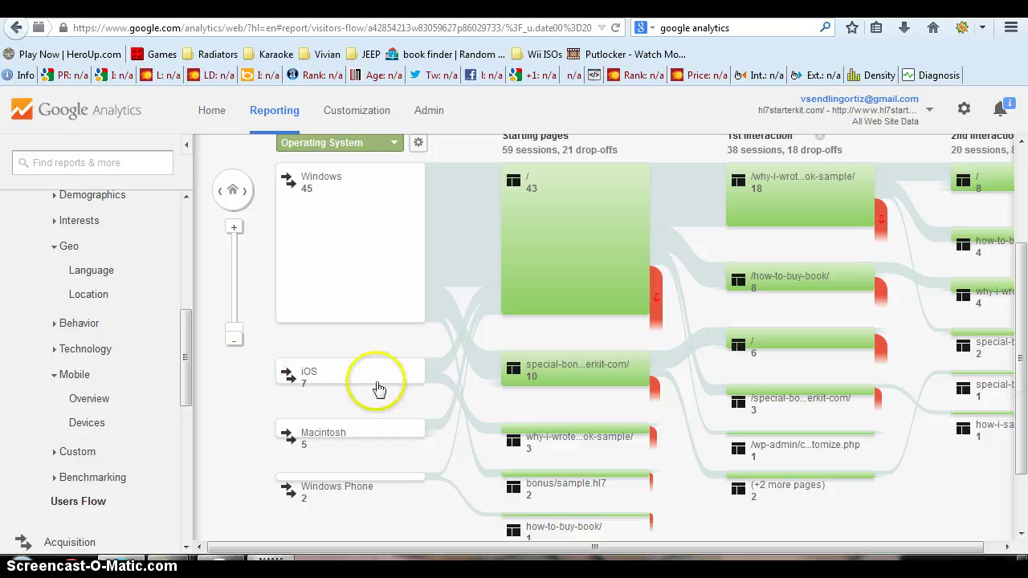
pyautogui.scroll(-2, 1015, 369)
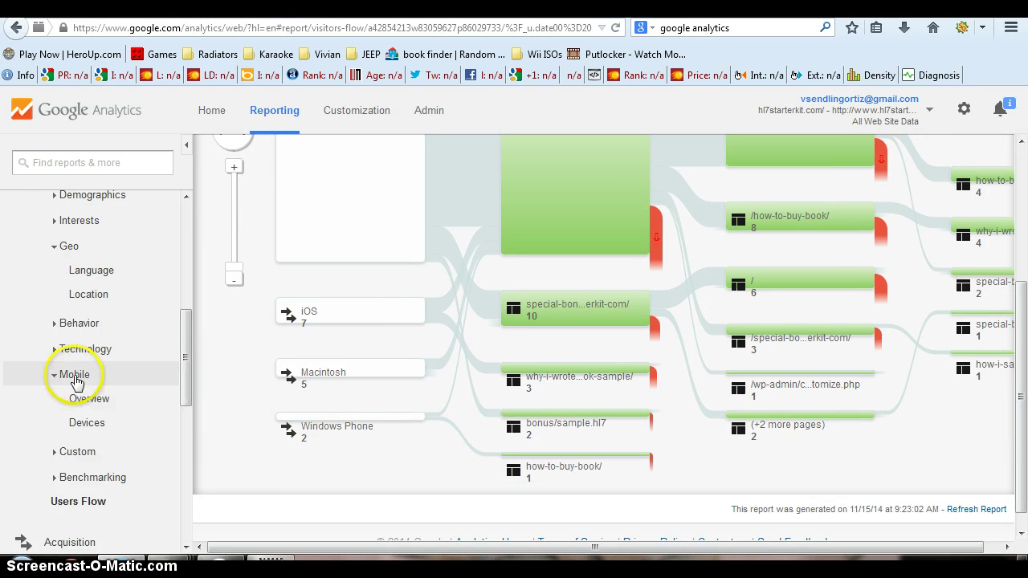
pyautogui.scroll(3, 418, 269)
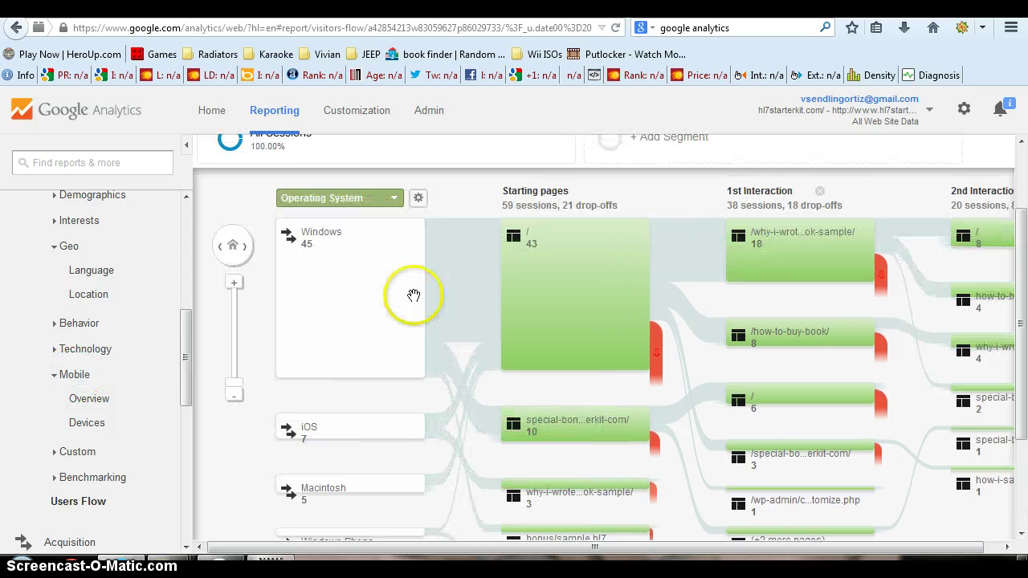
# - Change the flow's dimension from Operating System to Region
pyautogui.click(394, 198)
pyautogui.scroll(-2, 370, 362)
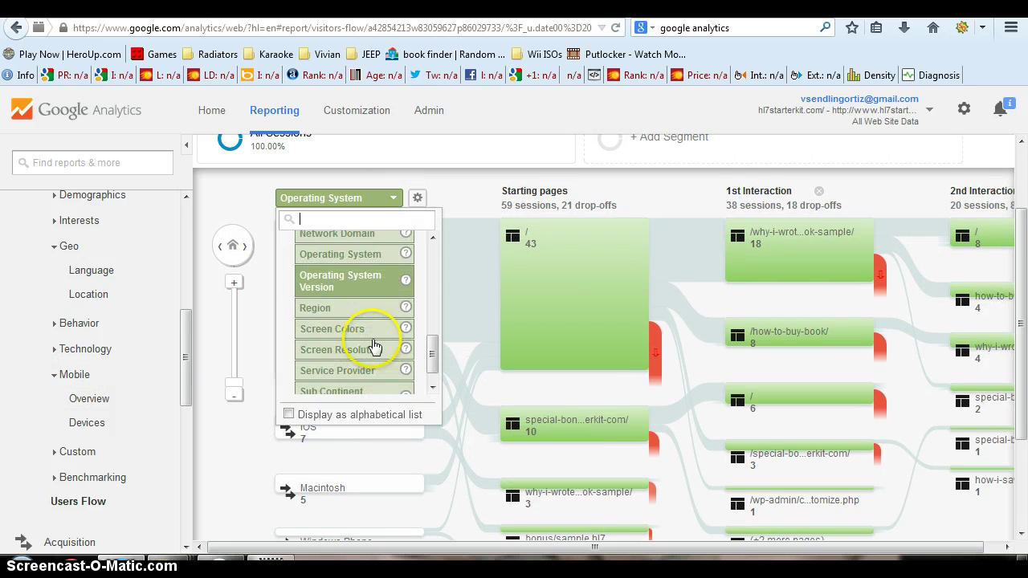
pyautogui.scroll(-3, 376, 333)
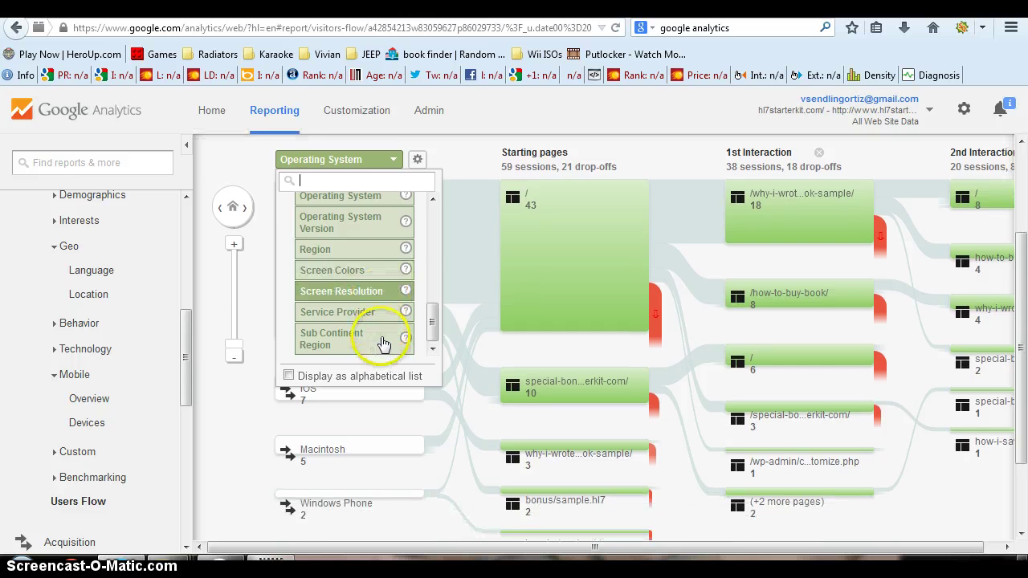
pyautogui.click(370, 289)
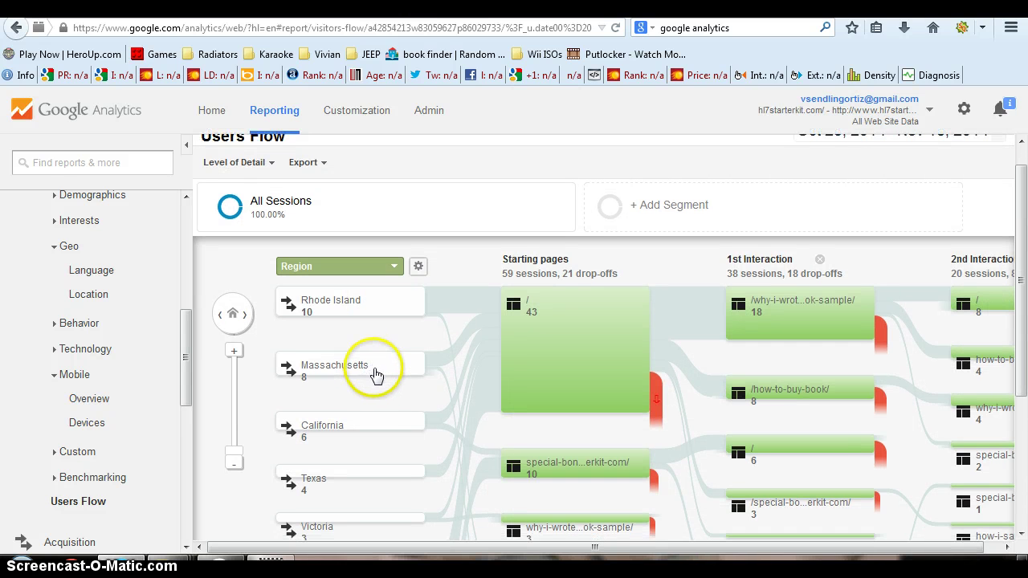
# - Look over the listed regions and highlight the traffic through Victoria
pyautogui.scroll(-1, 374, 362)
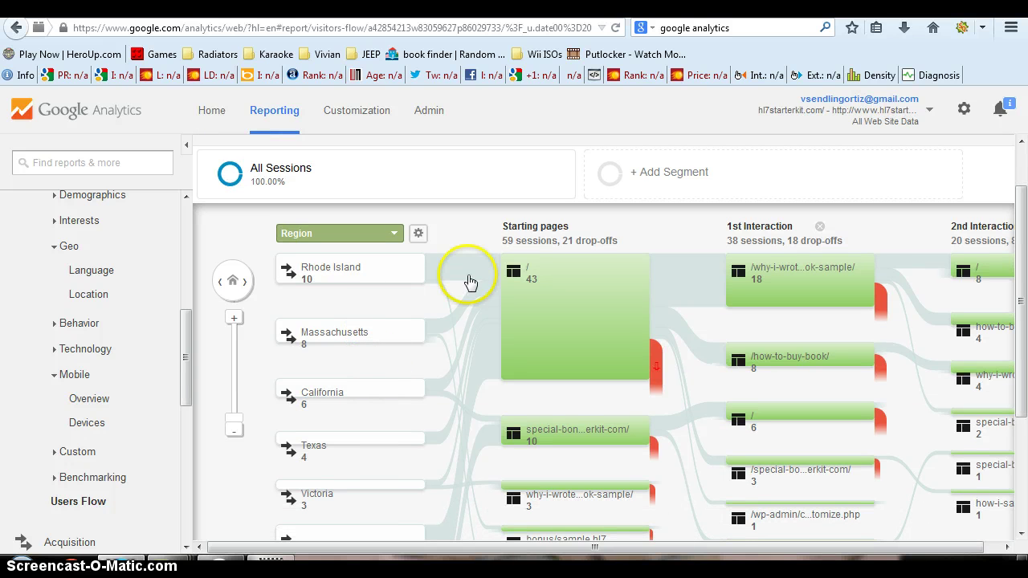
pyautogui.moveTo(1016, 277)
pyautogui.scroll(-1, 1017, 281)
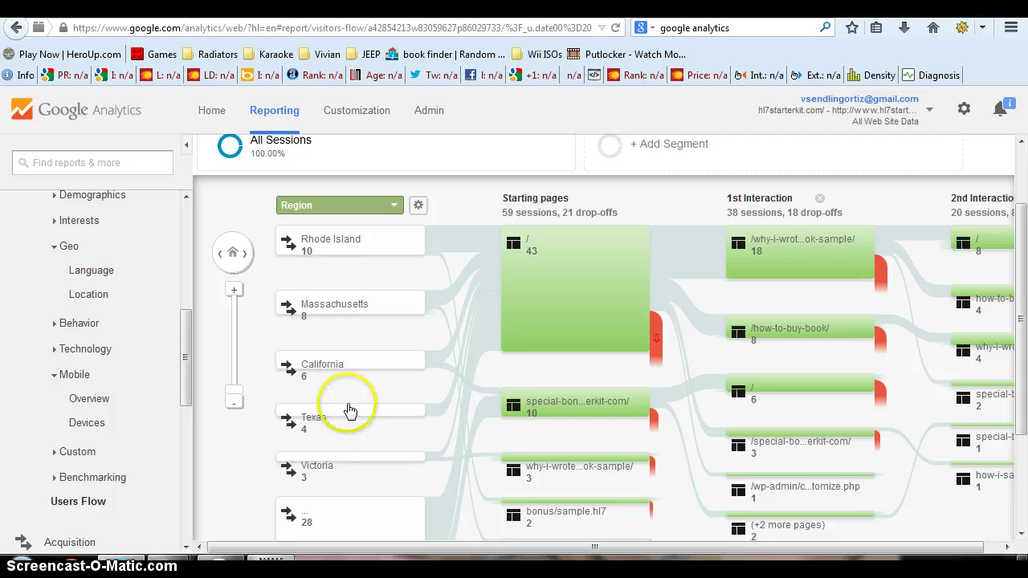
pyautogui.scroll(-2, 347, 412)
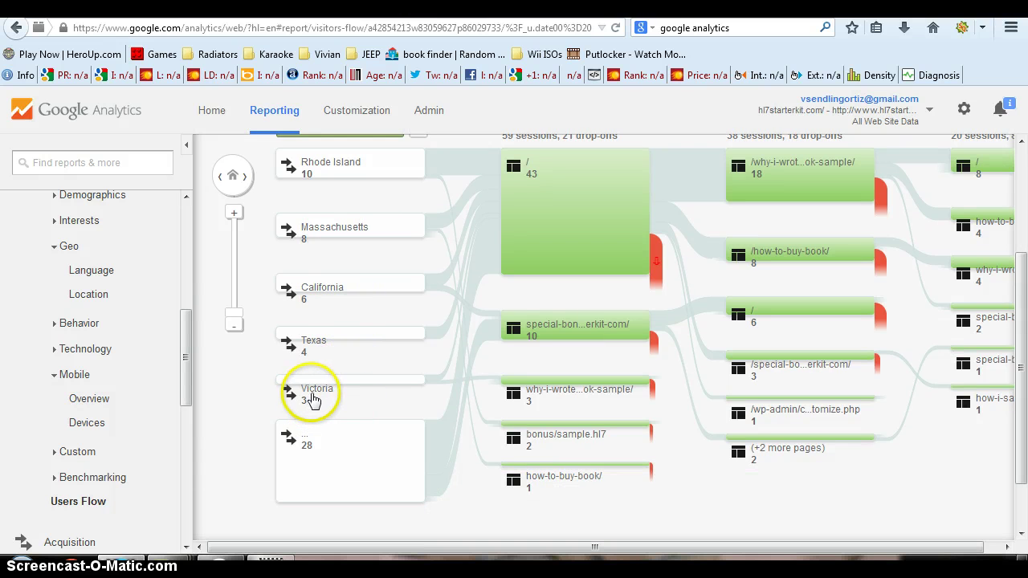
pyautogui.click(311, 394)
pyautogui.click(318, 395)
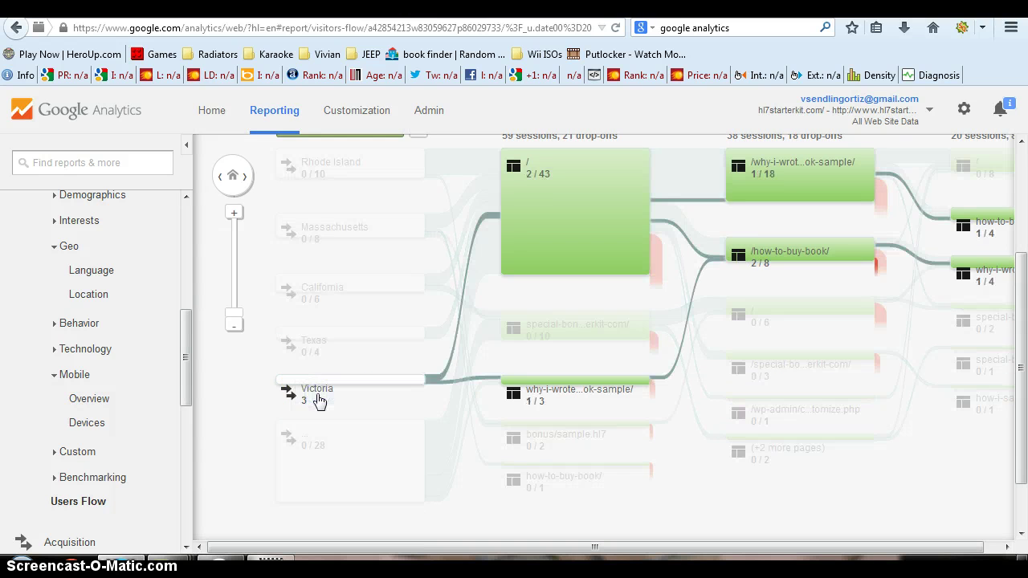
# - View the group details of the combined remaining regions, list their top segments, and close the details
pyautogui.click(310, 454)
pyautogui.click(311, 453)
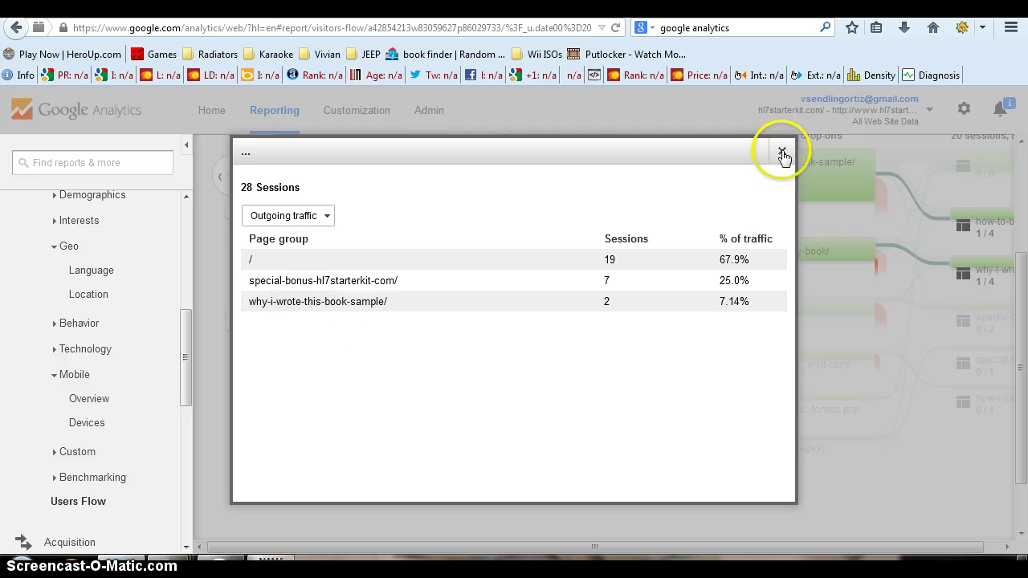
pyautogui.click(322, 214)
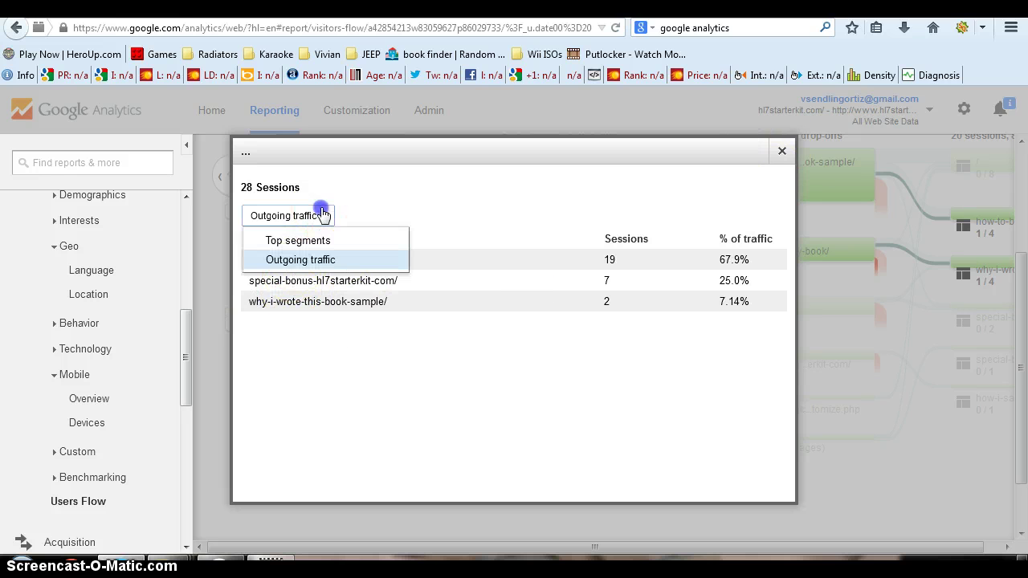
pyautogui.click(323, 240)
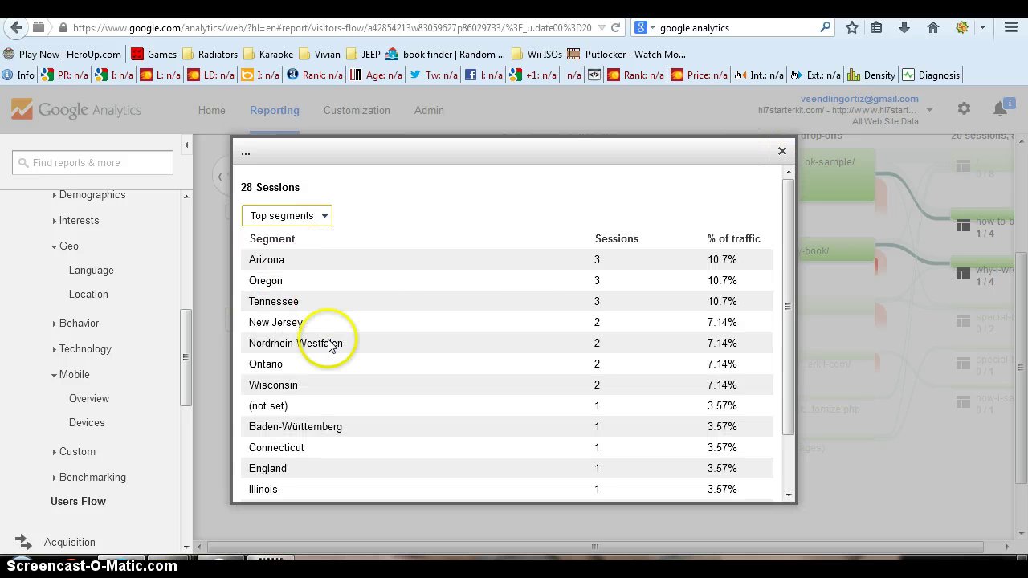
pyautogui.scroll(-2, 354, 345)
pyautogui.click(782, 151)
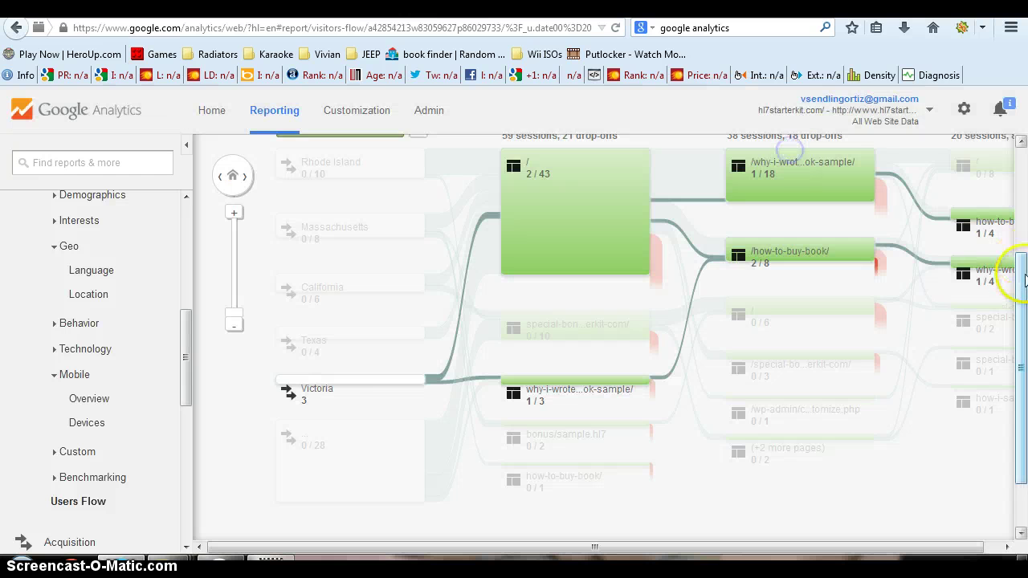
pyautogui.moveTo(1021, 275); pyautogui.dragTo(1023, 184)
pyautogui.moveTo(602, 316)
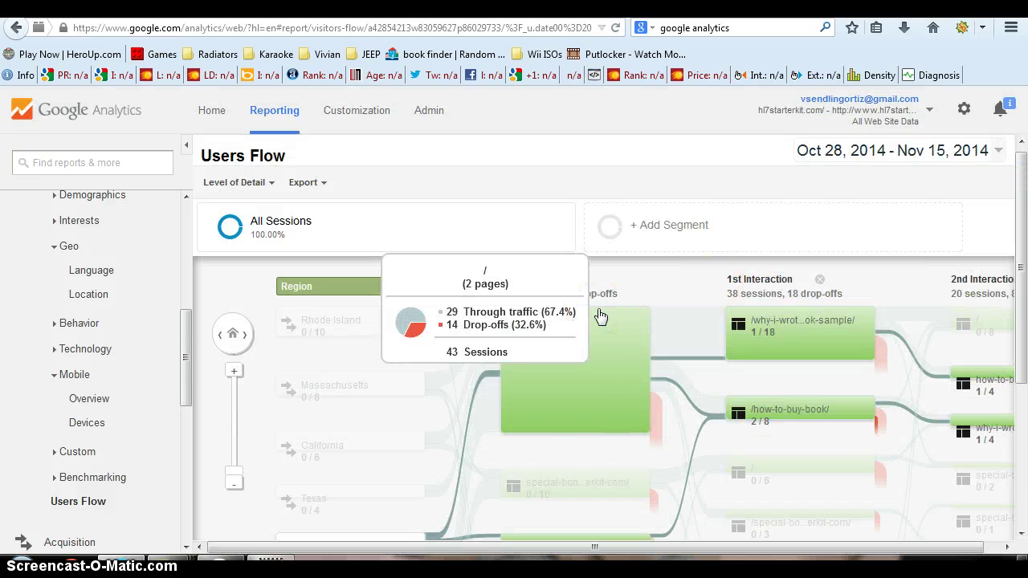